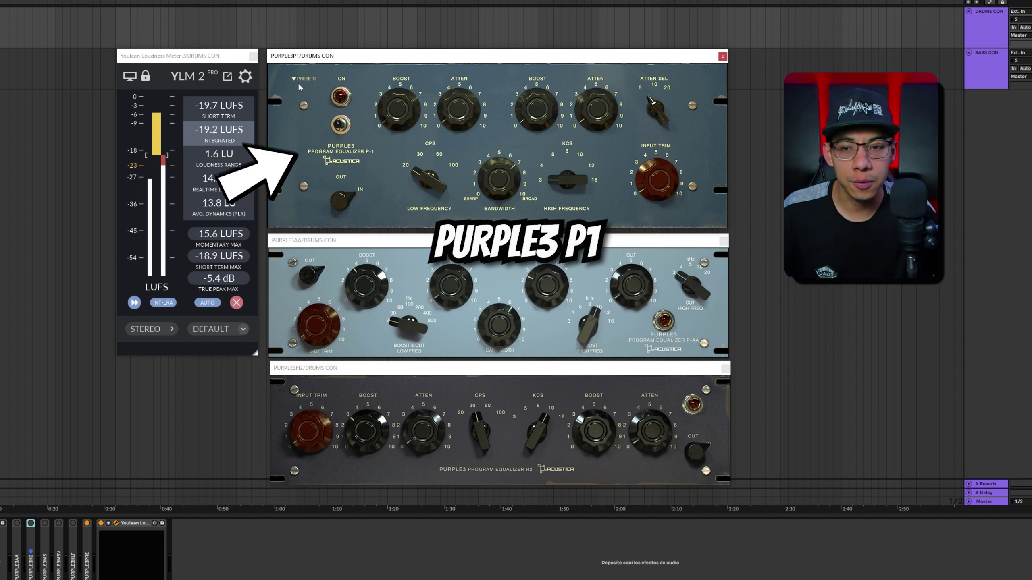
Toggle the Purple3 P1 preamp on and off, then switch its bypass to OUT and back to IN
left_click(300, 78)
left_click(290, 78)
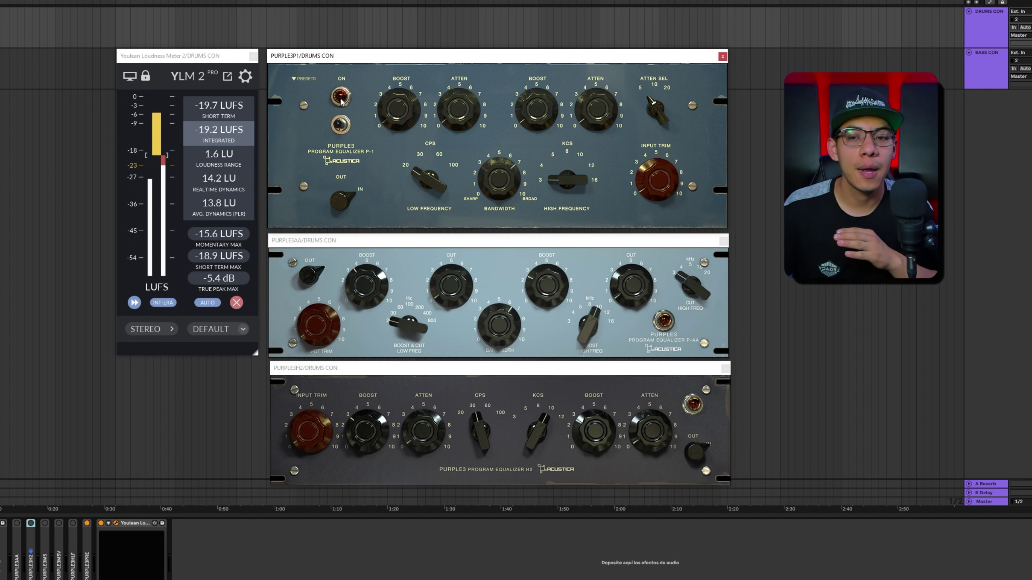
left_click(341, 126)
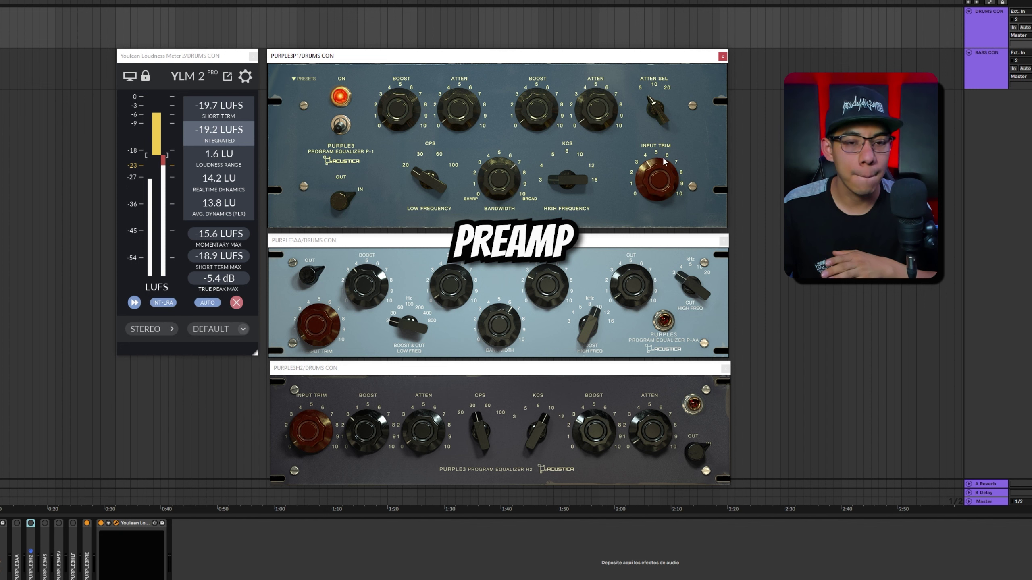
left_click_drag(664, 164, 663, 189)
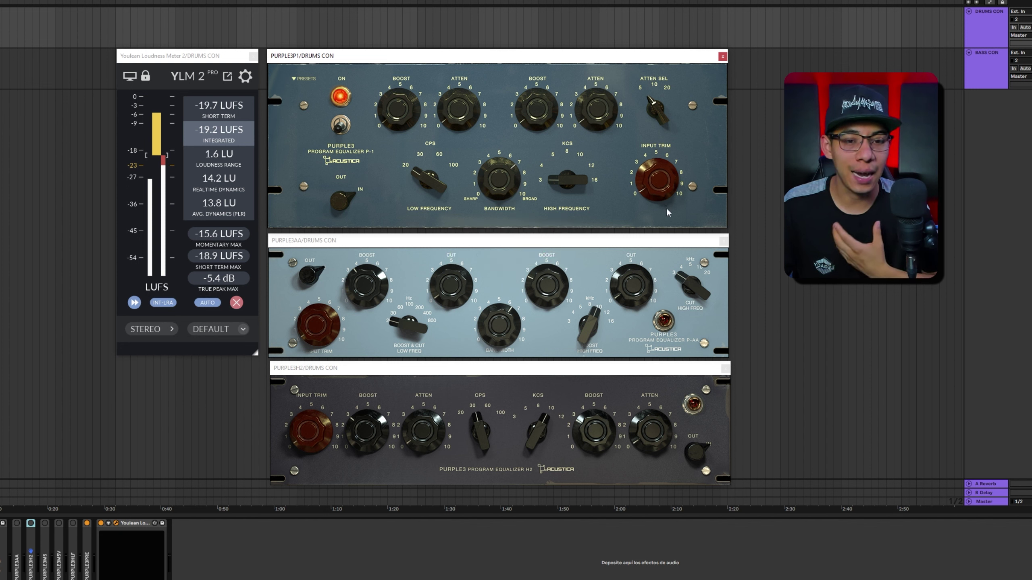
left_click(346, 100)
left_click(347, 99)
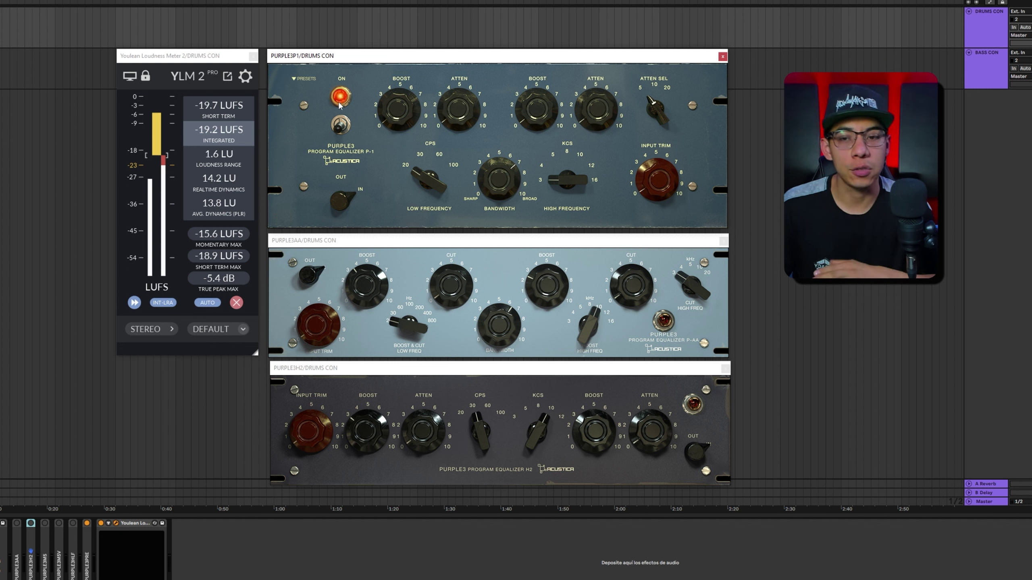
left_click(347, 100)
left_click_drag(647, 192, 668, 231)
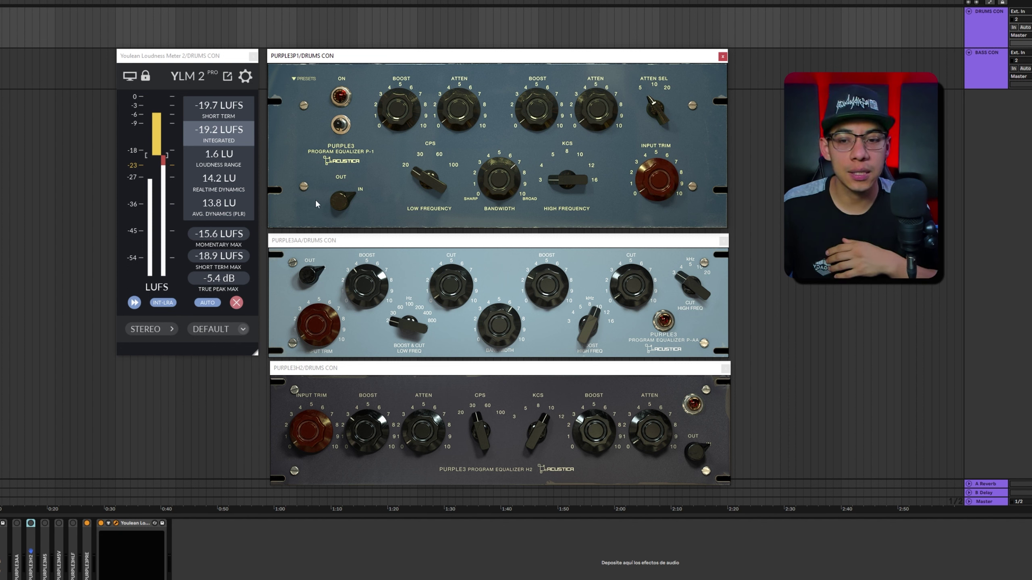
left_click(352, 194)
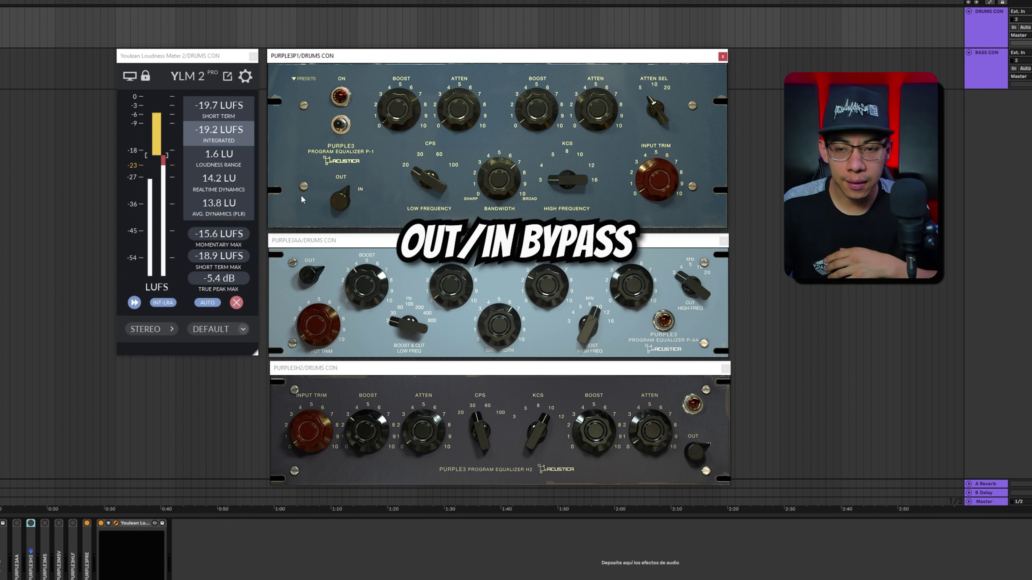
left_click(343, 196)
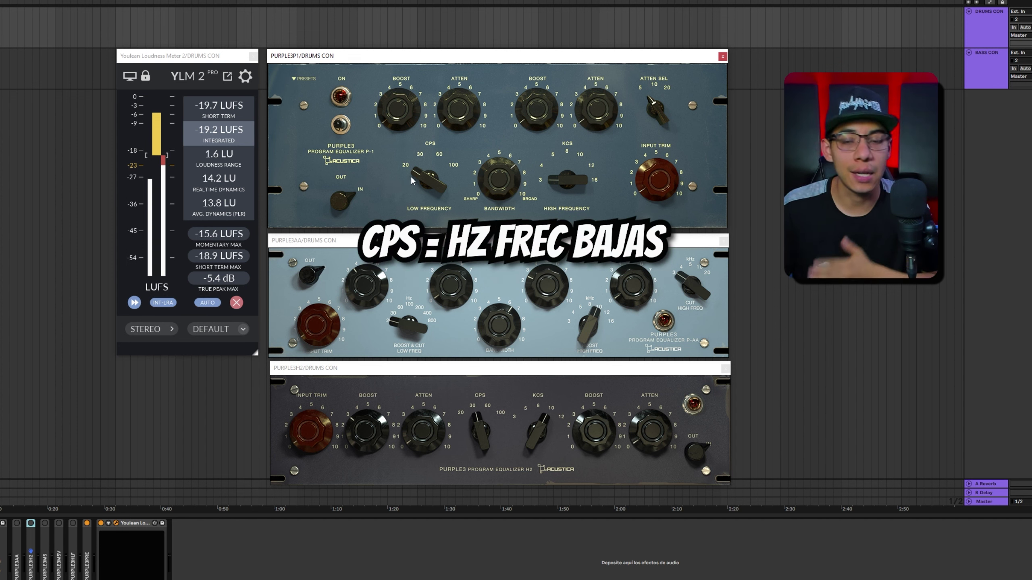
left_click_drag(414, 153, 481, 114)
left_click_drag(502, 171, 419, 195)
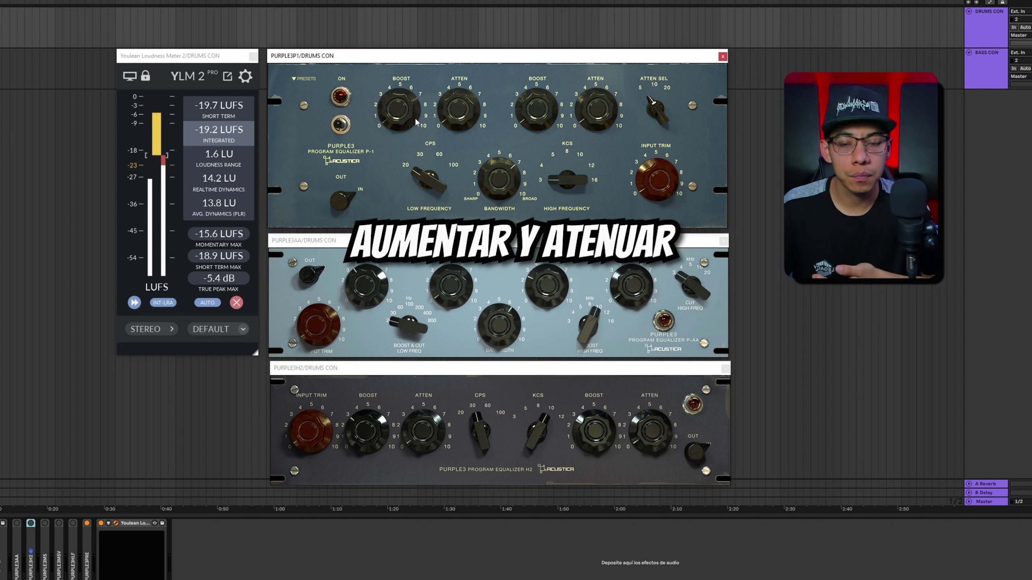
left_click_drag(487, 193, 499, 220)
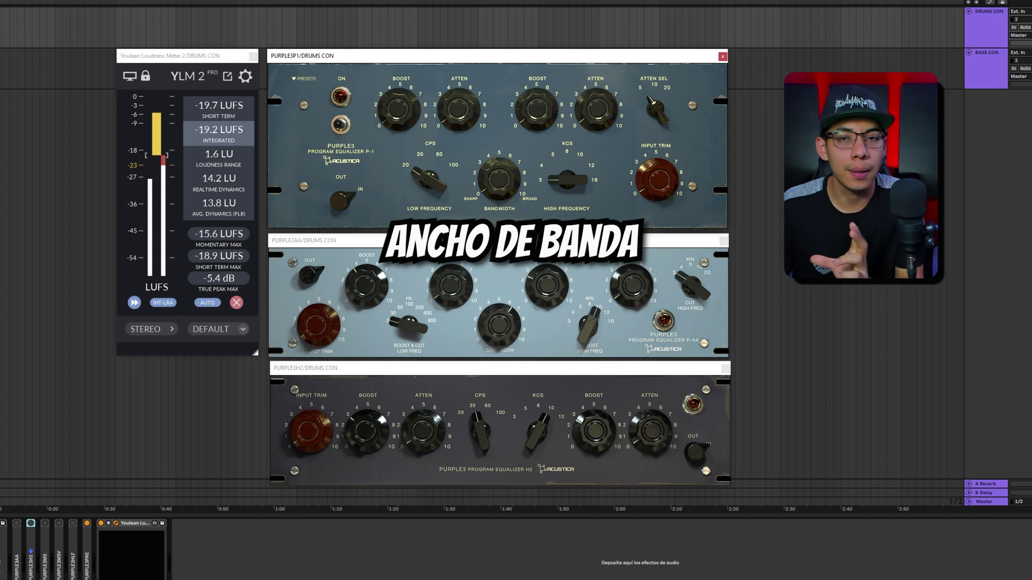
left_click_drag(494, 181, 494, 170)
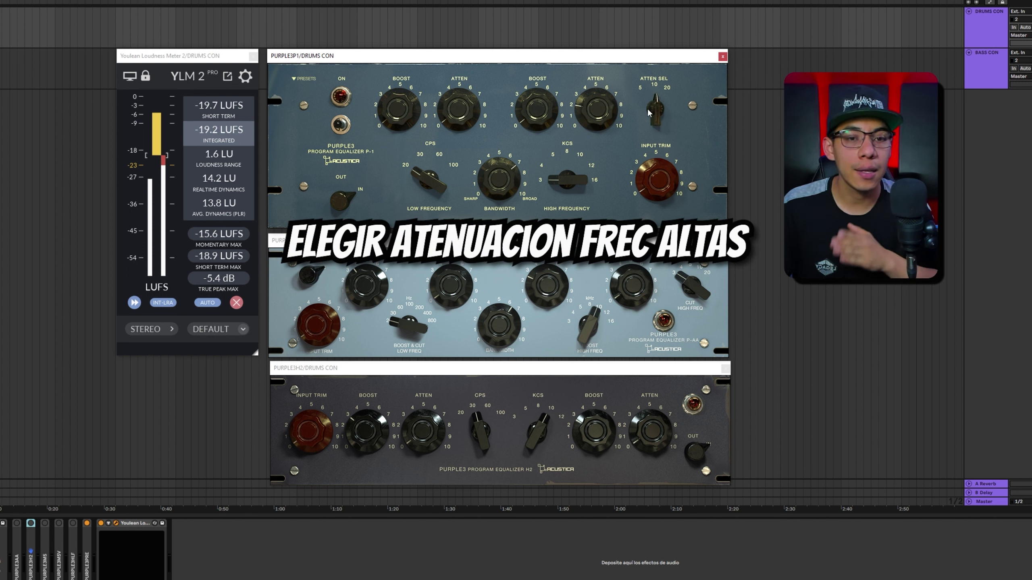
Set the high-frequency attenuation selector of the Purple3 P1 to 5
left_click(647, 108)
left_click_drag(598, 121, 596, 137)
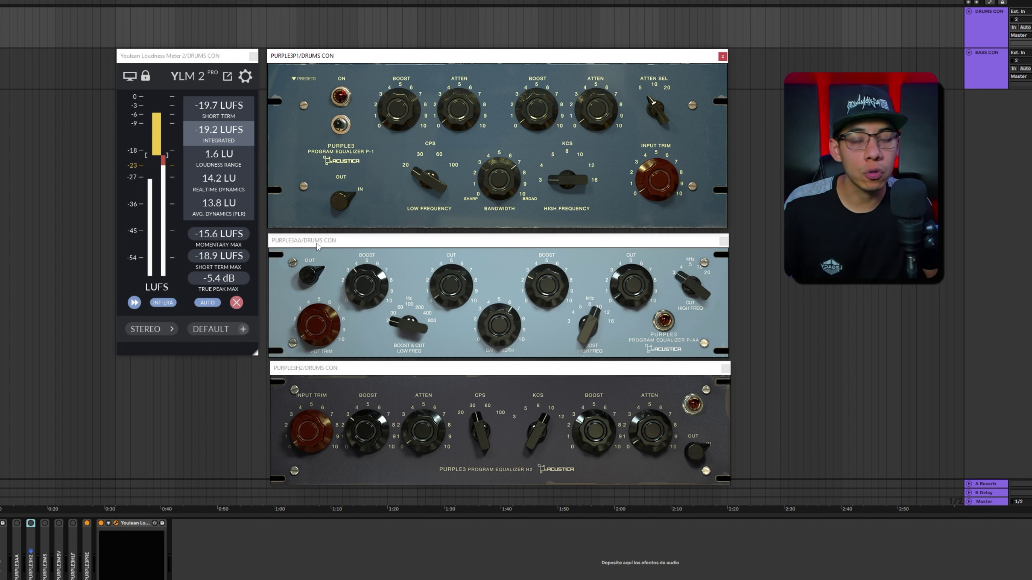
Play the drums and compare the Purple3 P1 preamp on and off, leaving the preamp switched on
key("space")
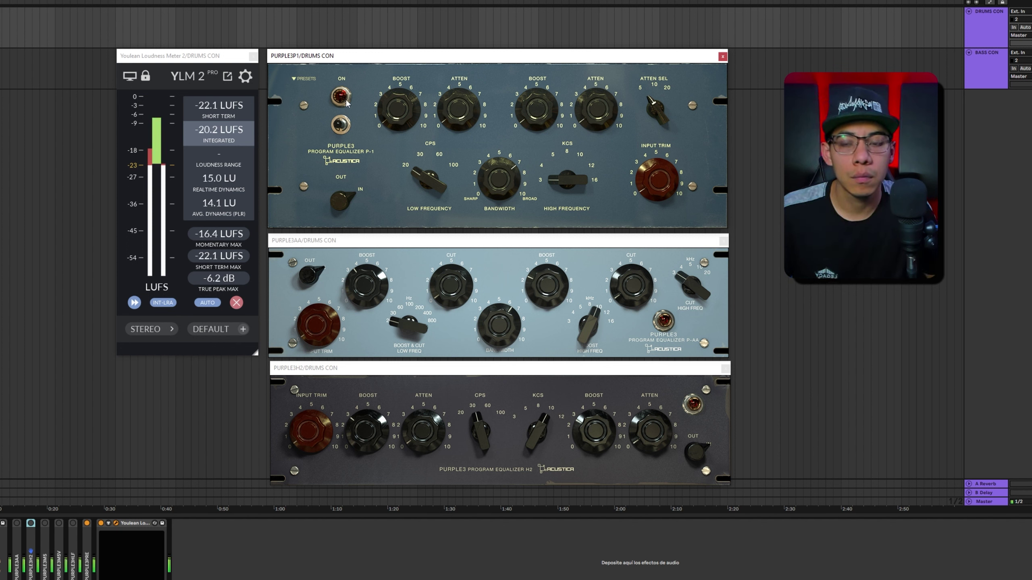
left_click(347, 102)
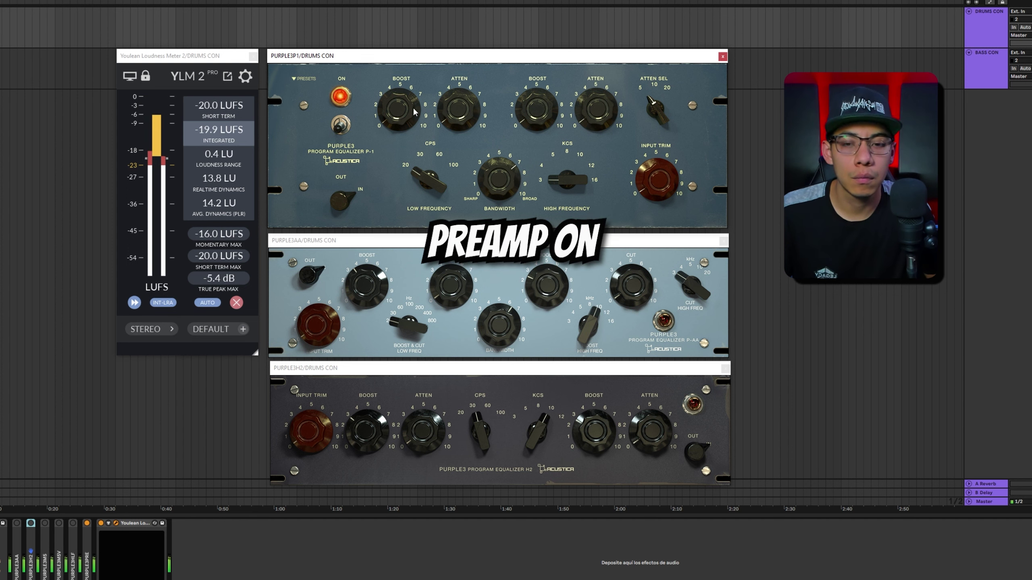
left_click(341, 98)
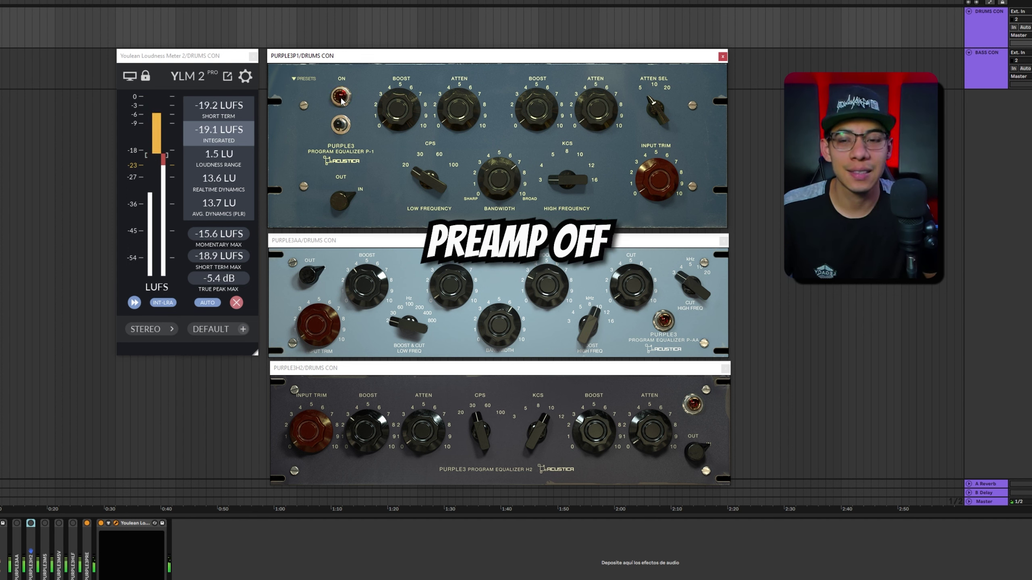
left_click(341, 99)
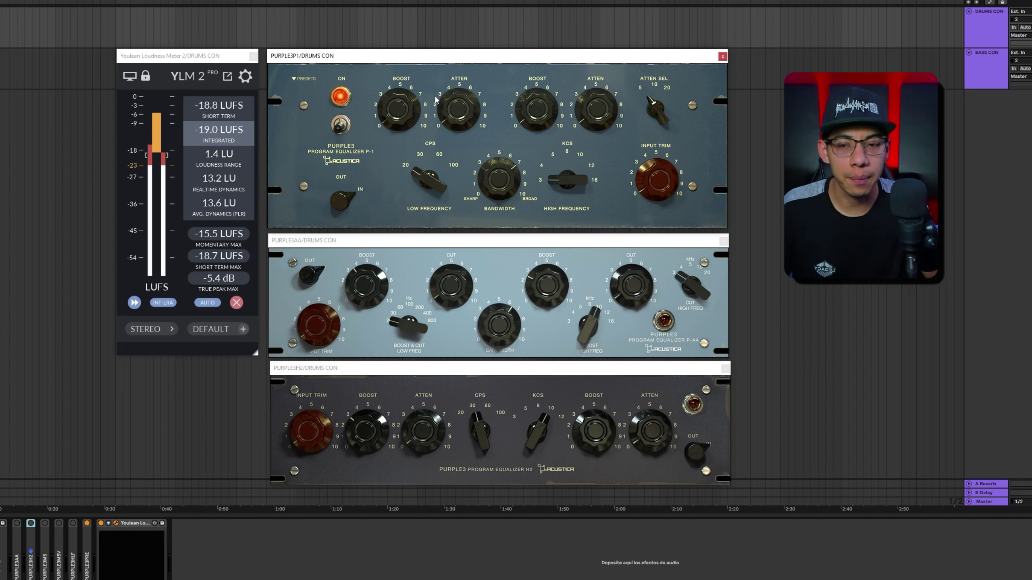
Raise the P1 low-frequency boost while the drums play and try the low frequency at 60, 100 and 30 CPS, ending on 60
key("space")
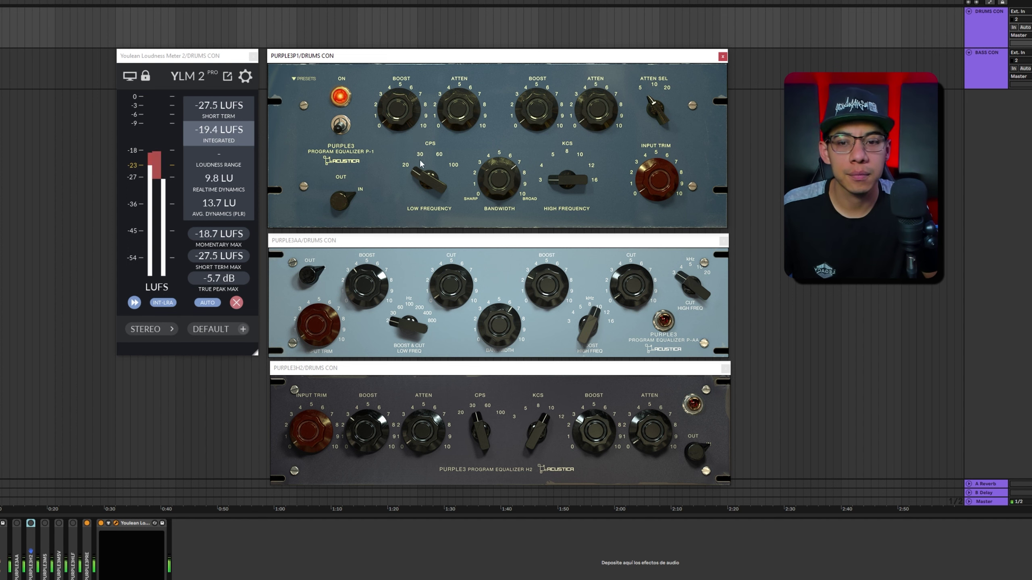
left_click_drag(396, 67, 400, 65)
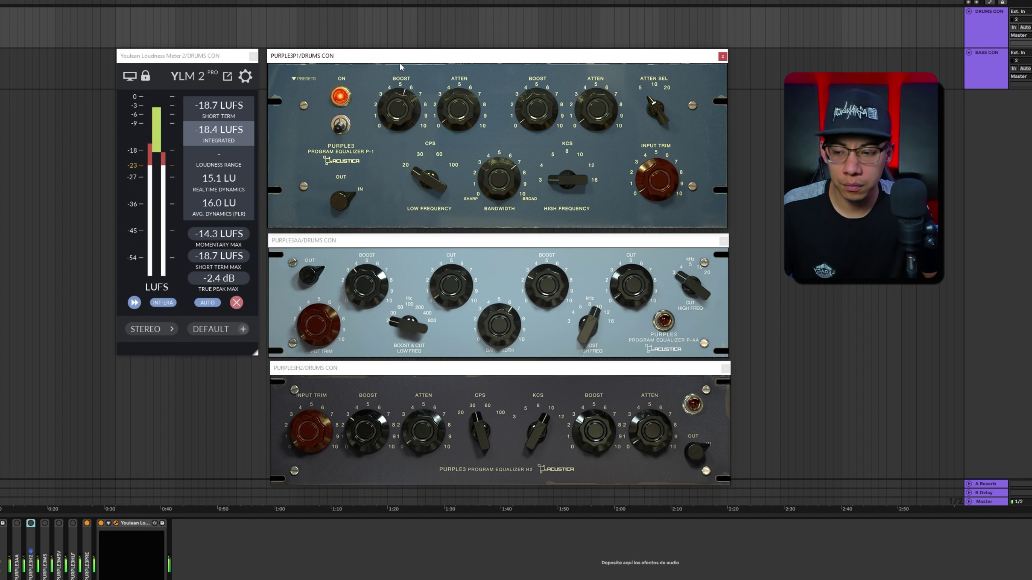
left_click(427, 180)
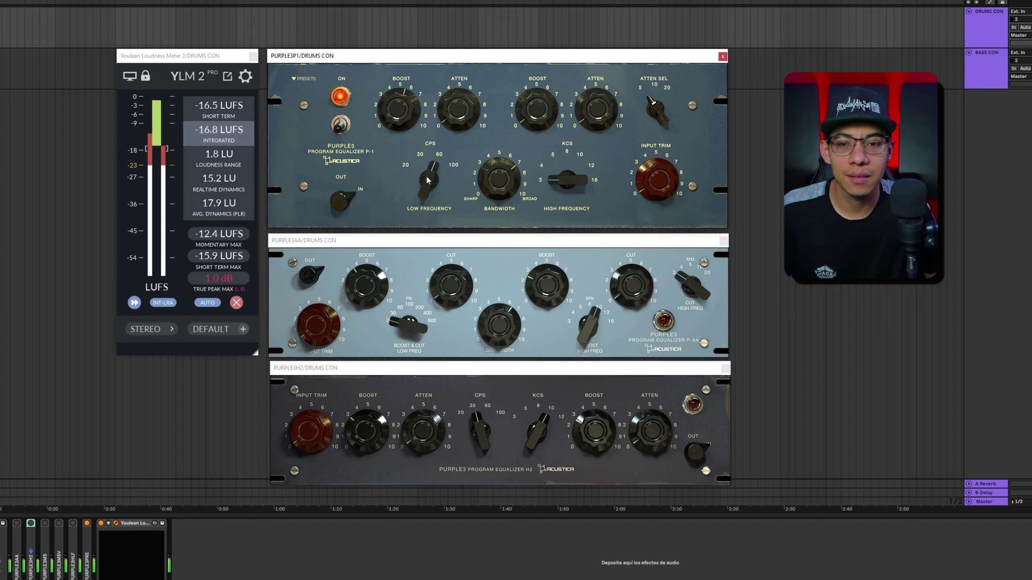
left_click(429, 176)
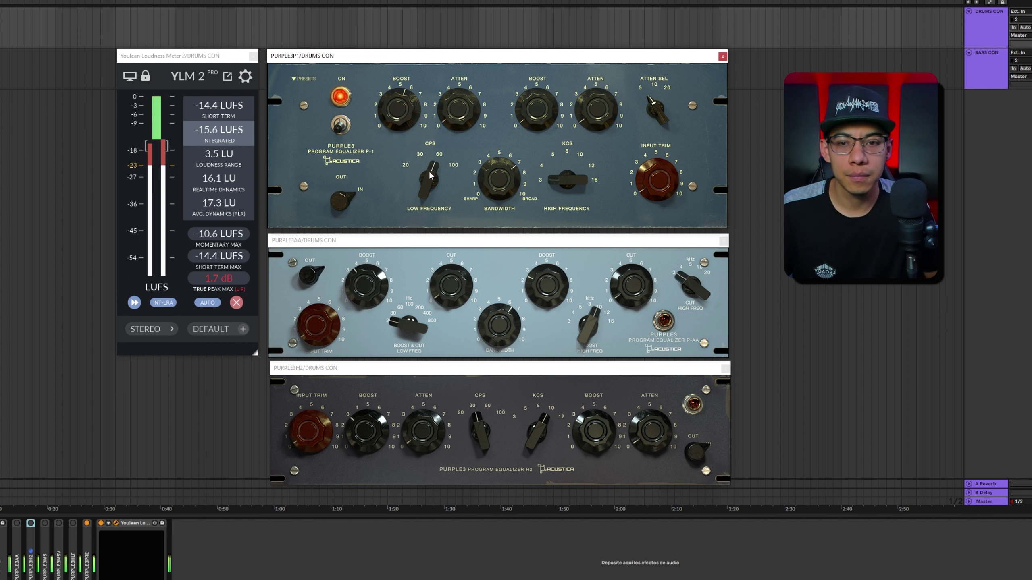
left_click(430, 176)
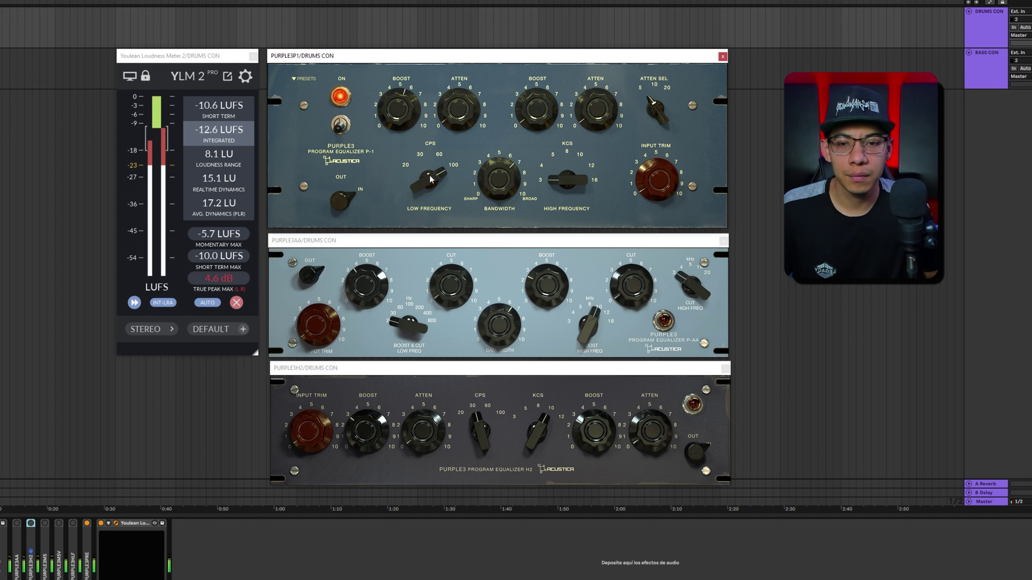
left_click_drag(397, 98, 399, 86)
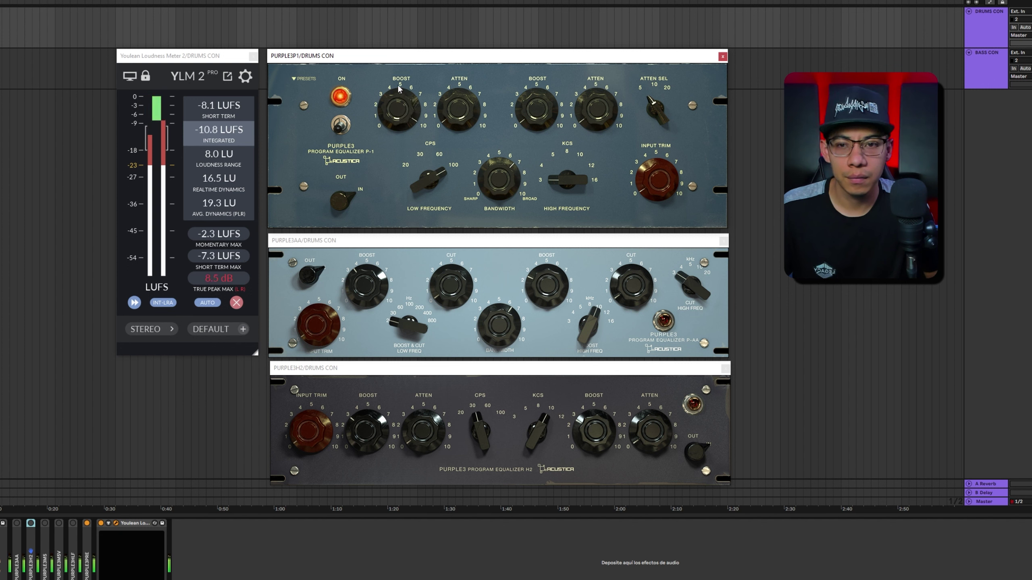
left_click_drag(429, 150, 426, 159)
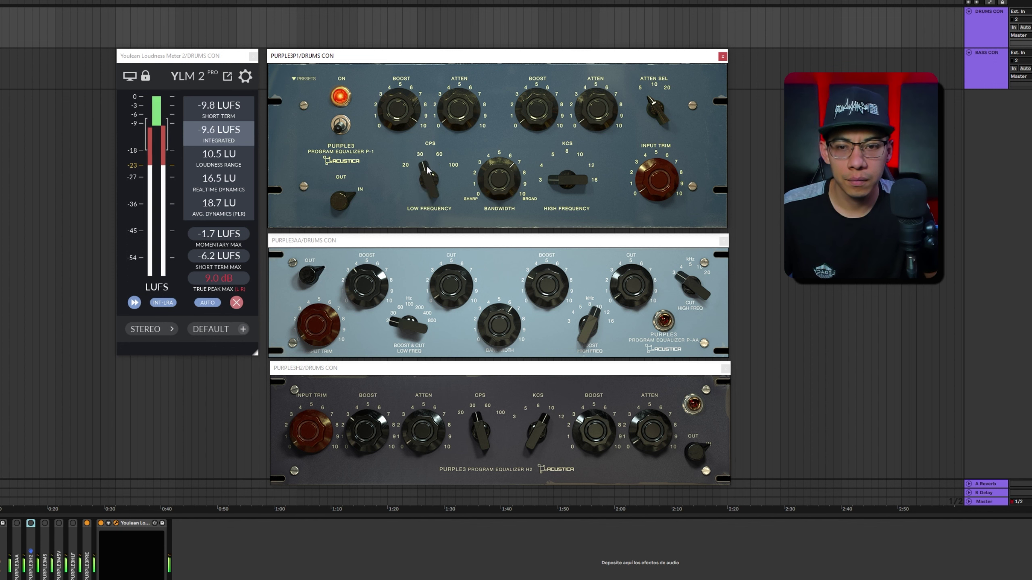
left_click_drag(427, 171, 432, 165)
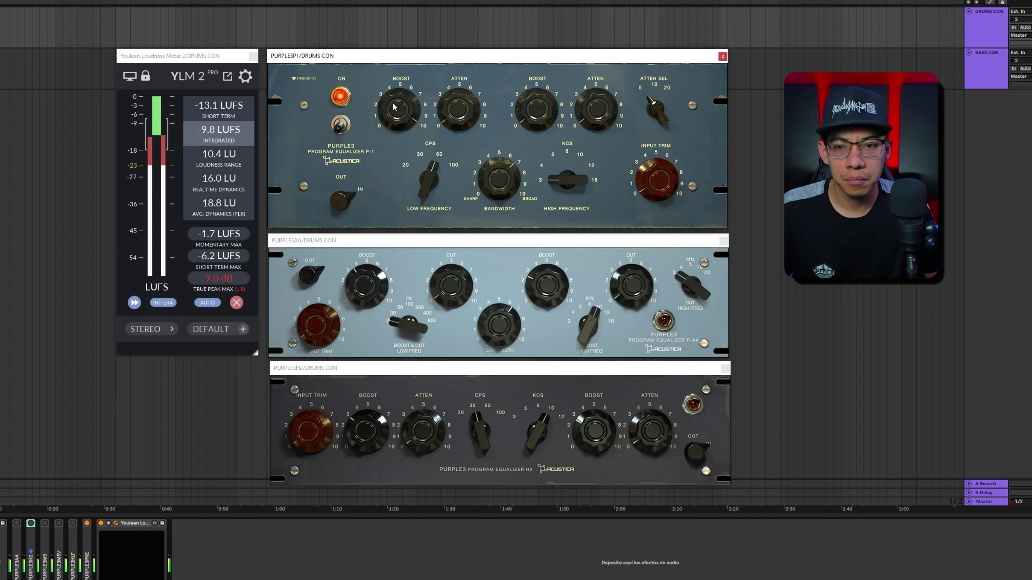
Adjust the P1 high-frequency boost during drum playback and set the high frequency to 10 KCS
key("space")
mouse_move(546, 116)
left_mouse_down()
mouse_move(539, 71)
mouse_move(542, 154)
mouse_move(536, 71)
mouse_move(545, 123)
left_mouse_up()
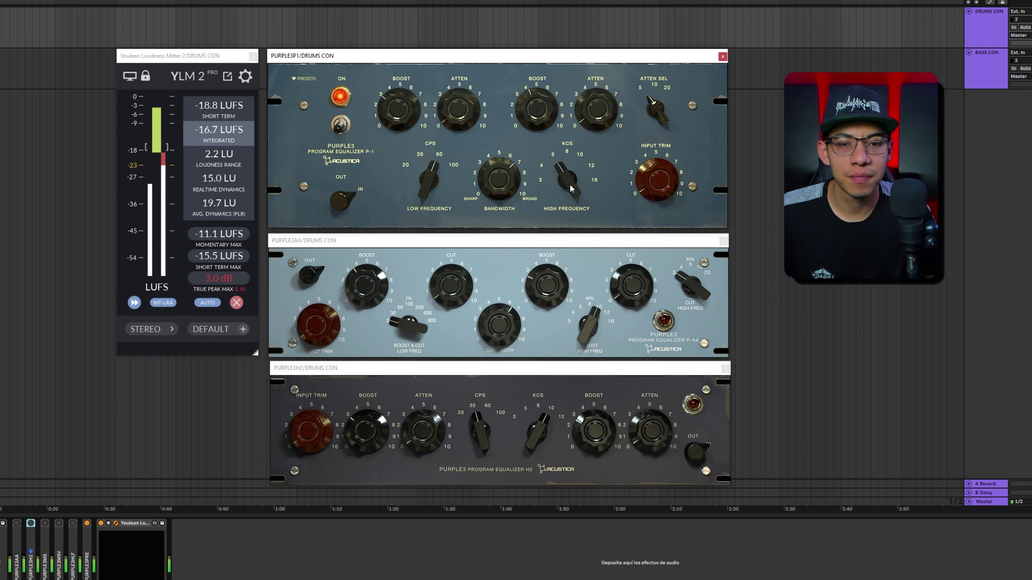
scroll(570, 188, "up", 2)
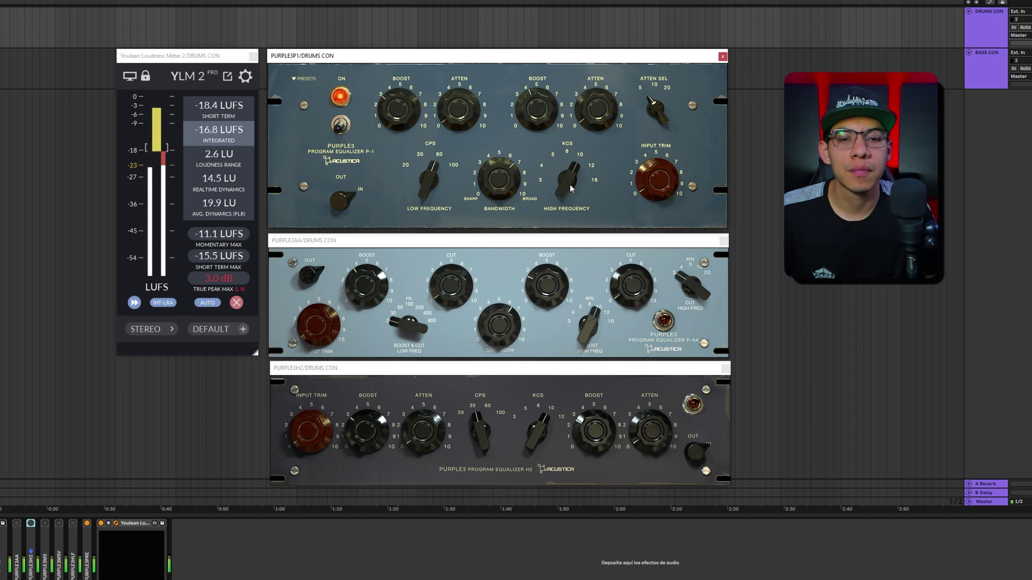
scroll(535, 122, "down", 2)
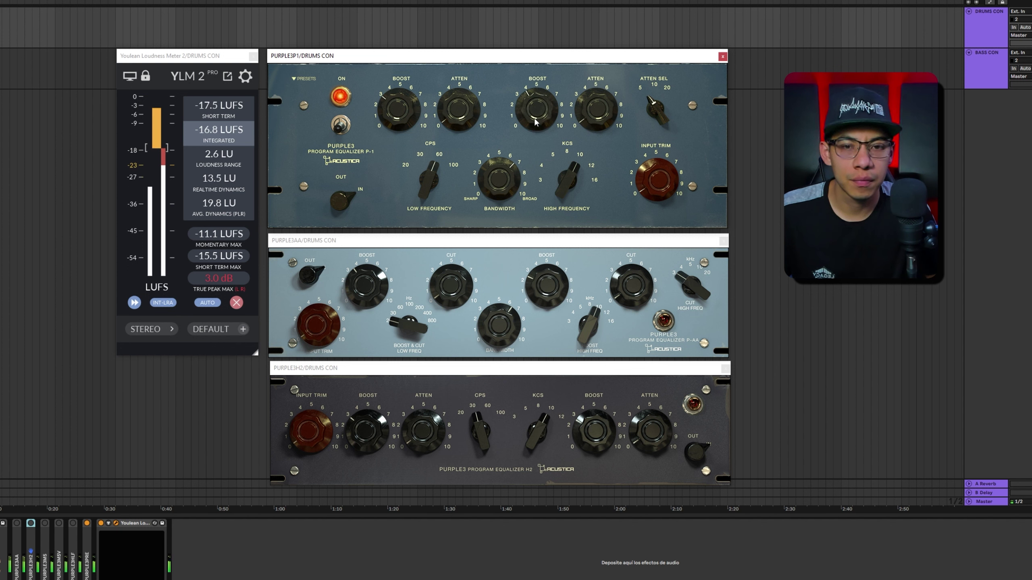
left_click_drag(535, 123, 535, 117)
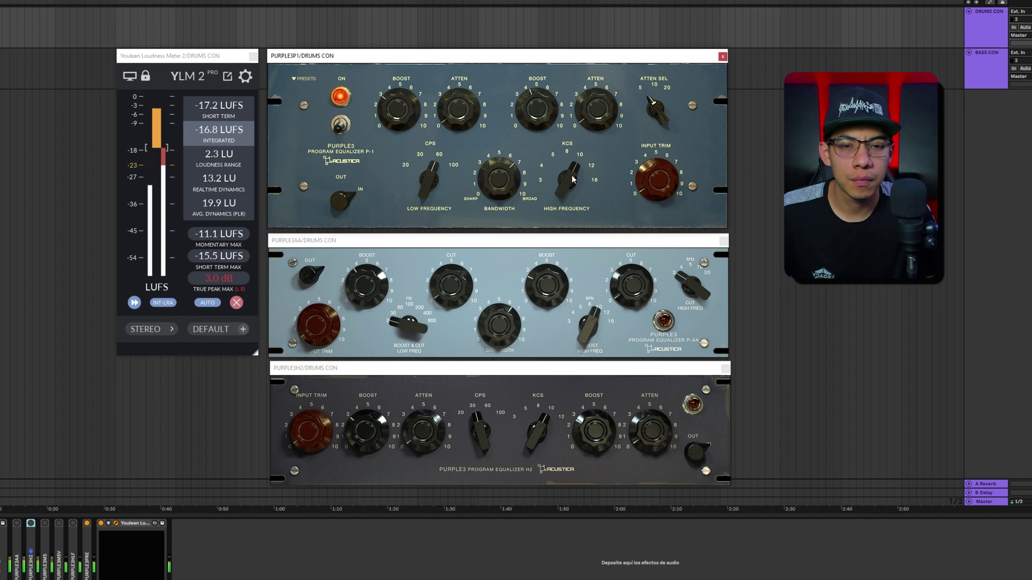
Adjust the high-frequency and low-frequency attenuation of the Purple3 P1 while the drums play
left_click_drag(600, 112, 615, 148)
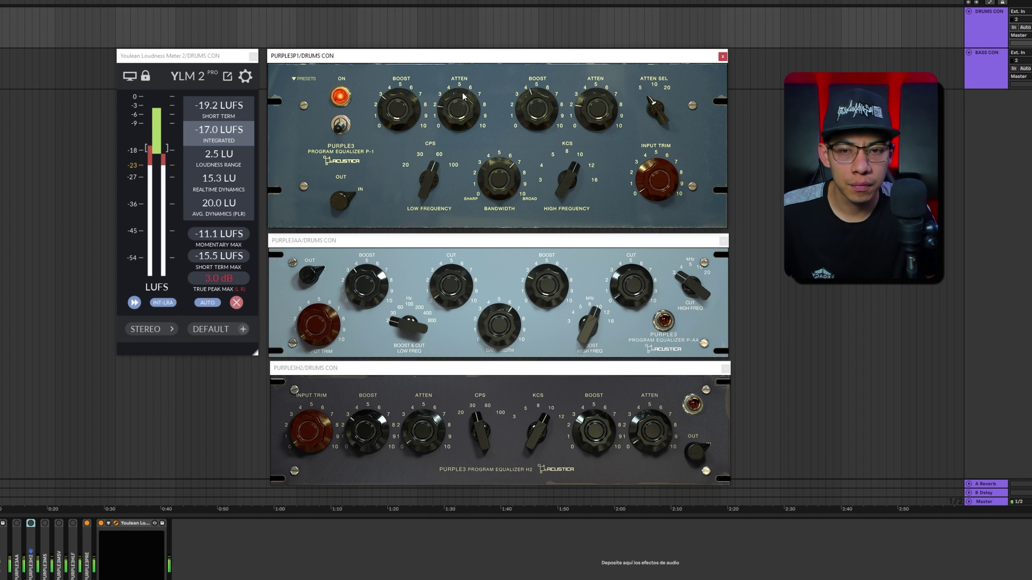
left_click_drag(502, 39, 469, 161)
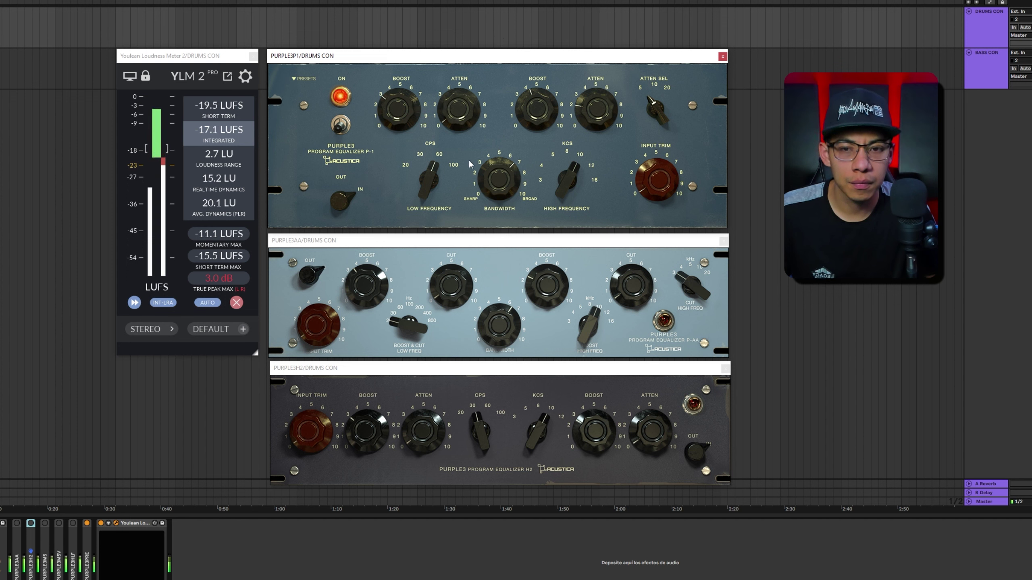
left_click_drag(612, 107, 609, 142)
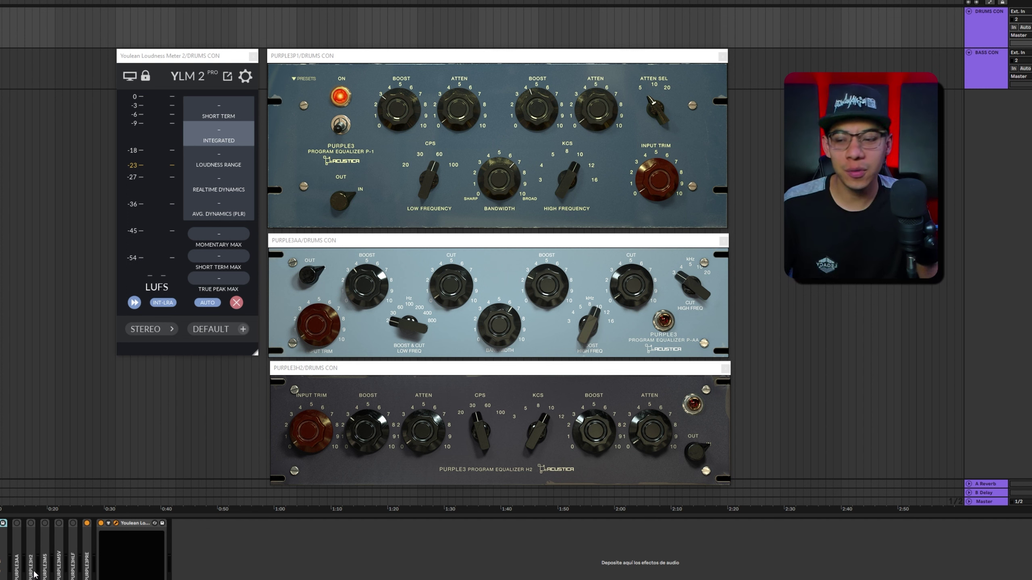
Play the drums through the Purple3 P1, then switch from the P1 device to the Purple3 AA device in the chain
key("space")
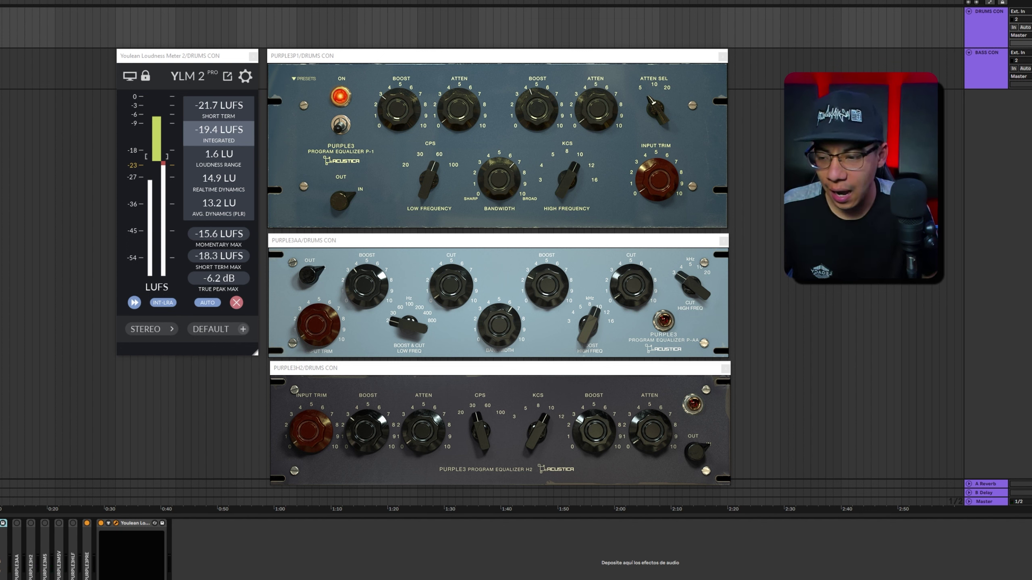
left_click_drag(1, 524, 19, 536)
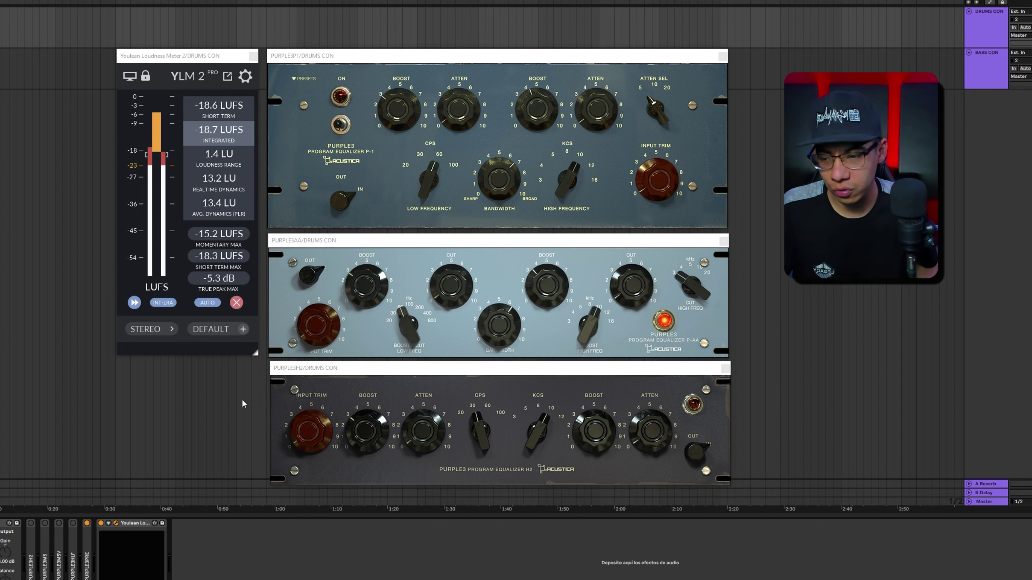
Turn on the Purple3 H2 preamp and set its low frequency to 60 CPS, playing the drums to hear the change
key("space")
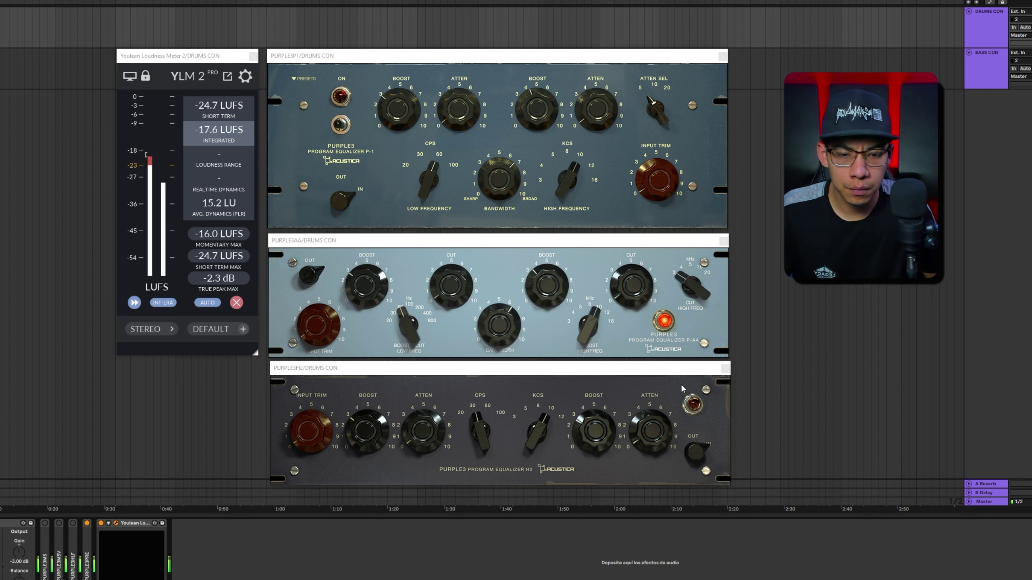
left_click(691, 408)
left_click(691, 408)
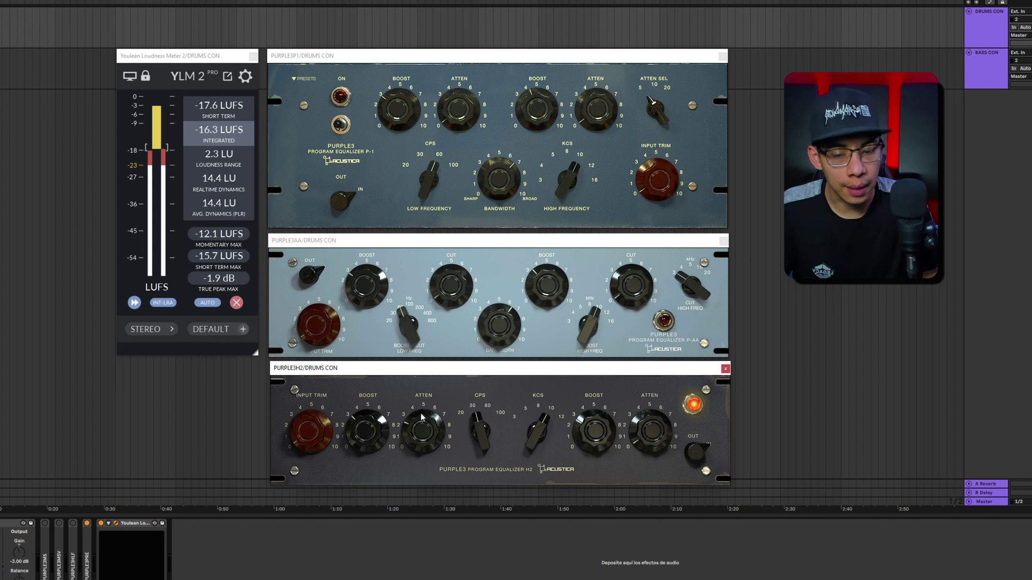
left_click_drag(481, 434, 481, 425)
key("space")
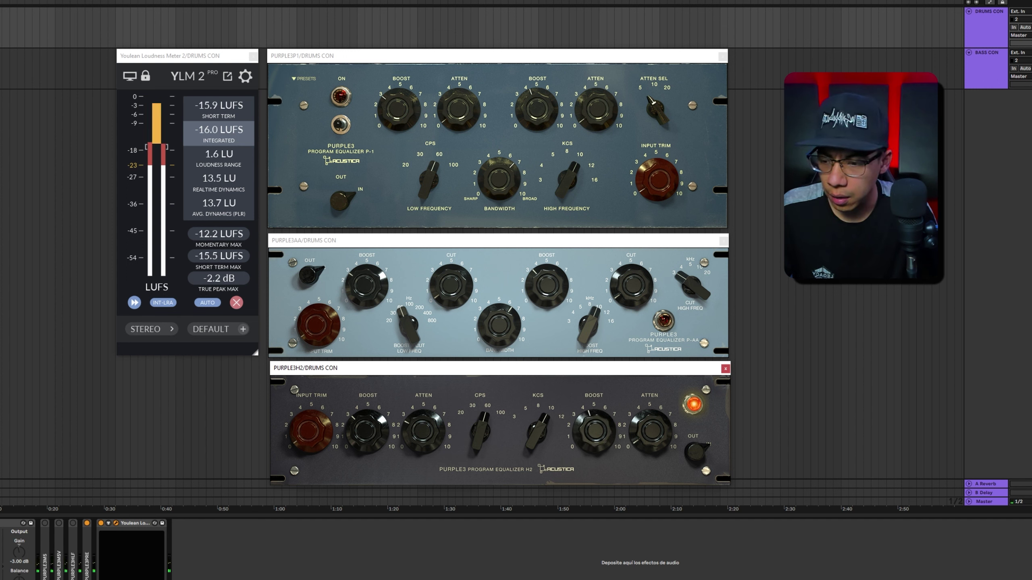
Activate the Purple3 M5 device and move the Utility device past the M5 and then the M5V in the chain
left_click(3, 523)
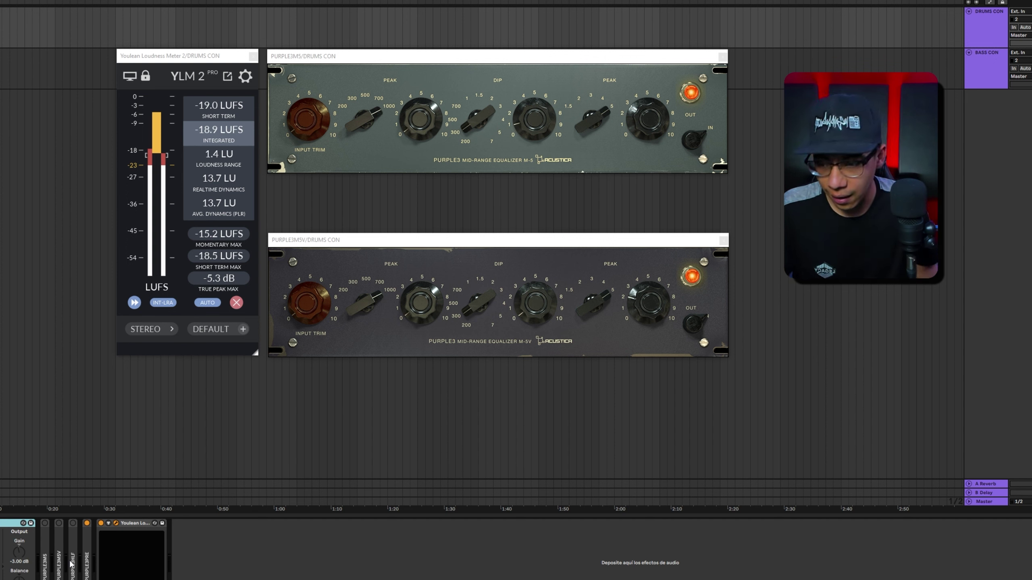
left_click(44, 567)
key("0")
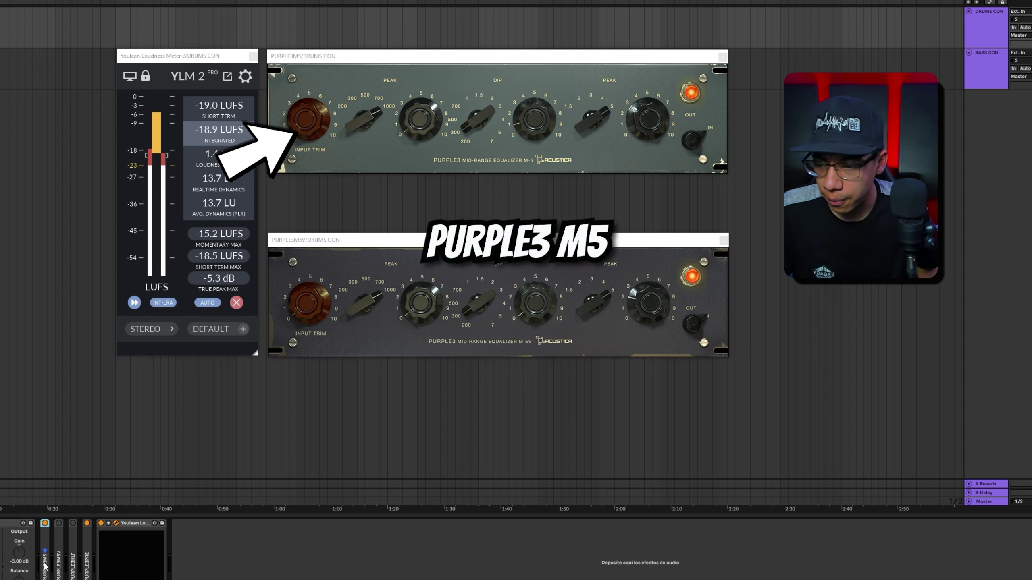
left_click_drag(12, 523, 48, 545)
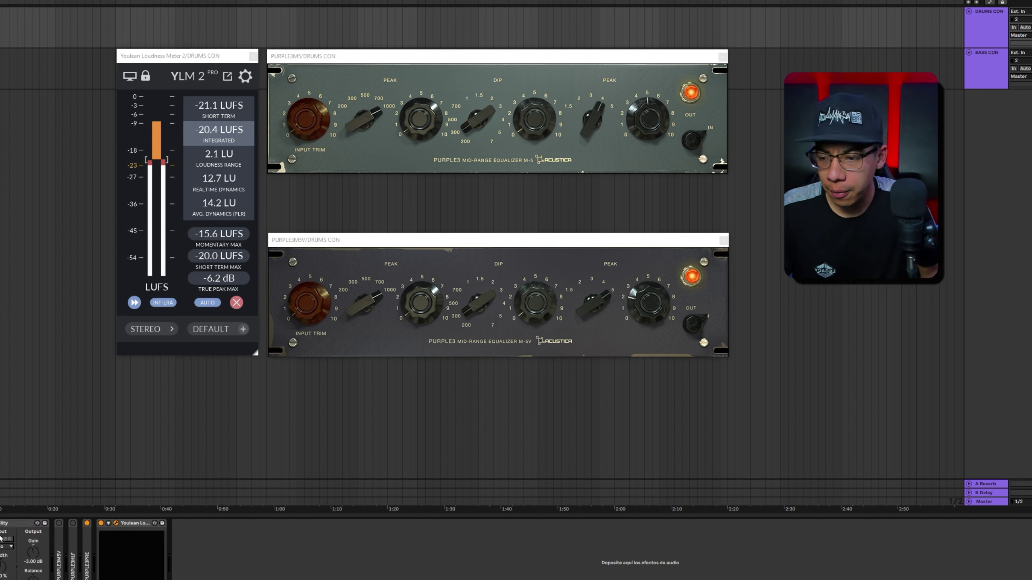
left_click_drag(24, 524, 66, 547)
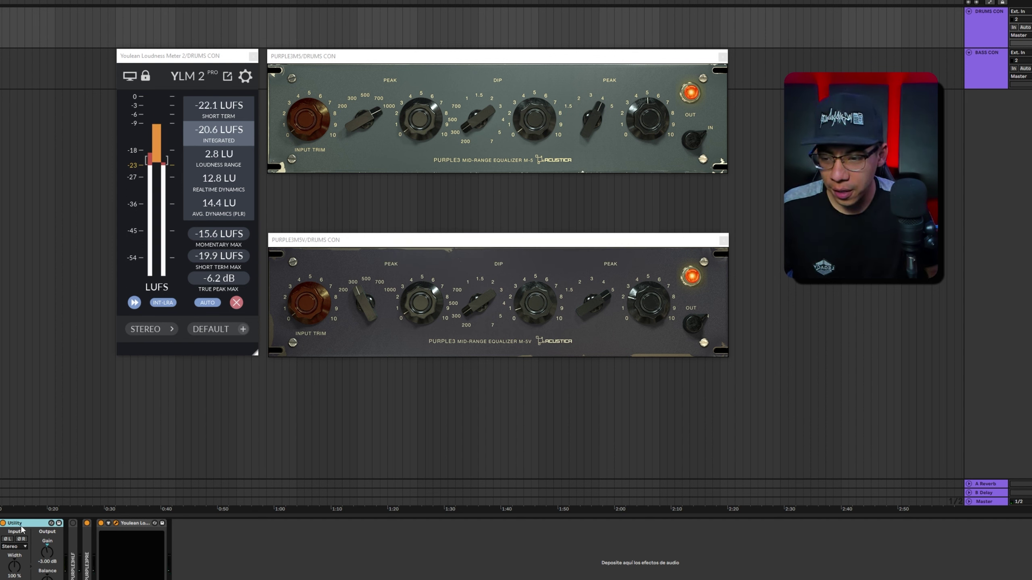
Turn on the Purple3 HLF filter, play the drums and deactivate the Purple3 preamp device in the chain
left_click(72, 553)
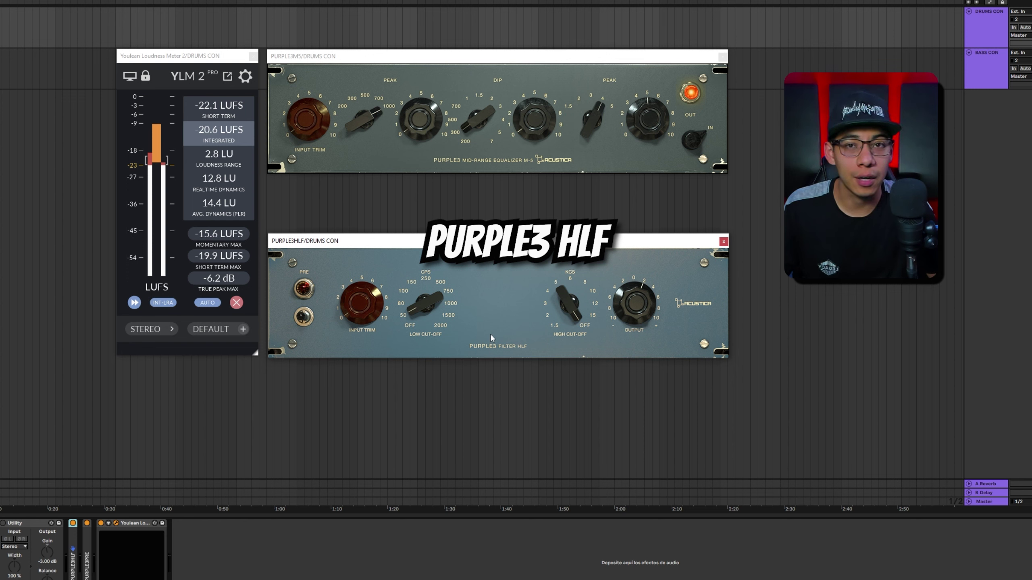
key("space")
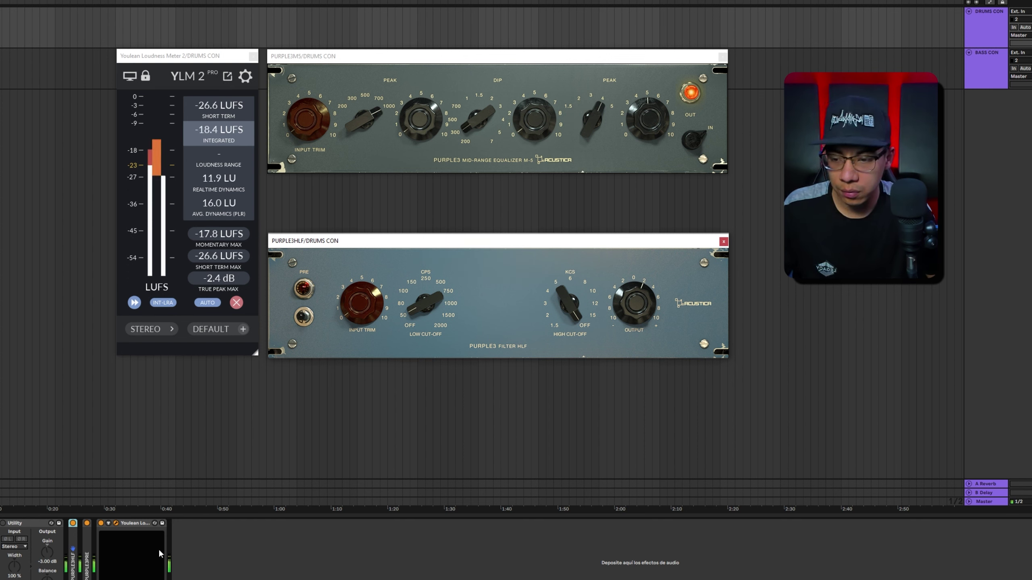
left_click(87, 524)
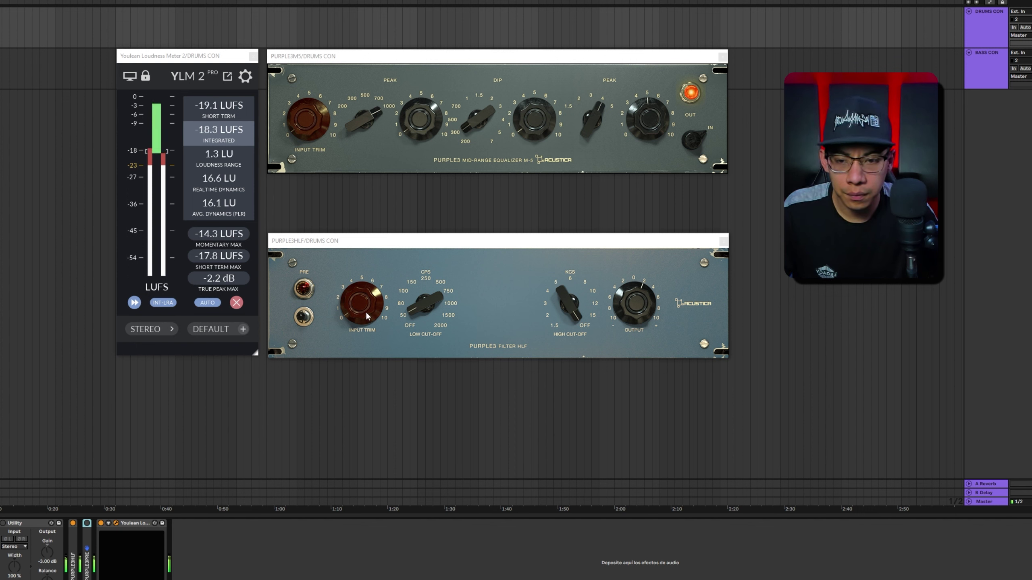
Audition other low and high cut-off frequencies on the Purple3 HLF during playback and return both filters to their starting positions
left_click_drag(399, 317, 432, 277)
mouse_move(582, 306)
left_mouse_down()
mouse_move(572, 340)
mouse_move(575, 322)
left_mouse_up()
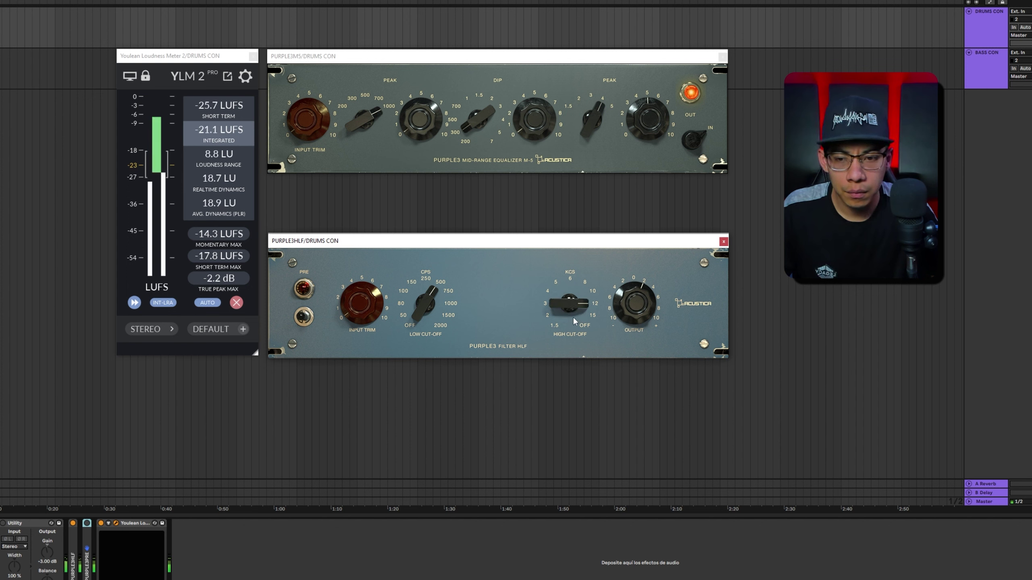
left_click_drag(430, 324, 432, 350)
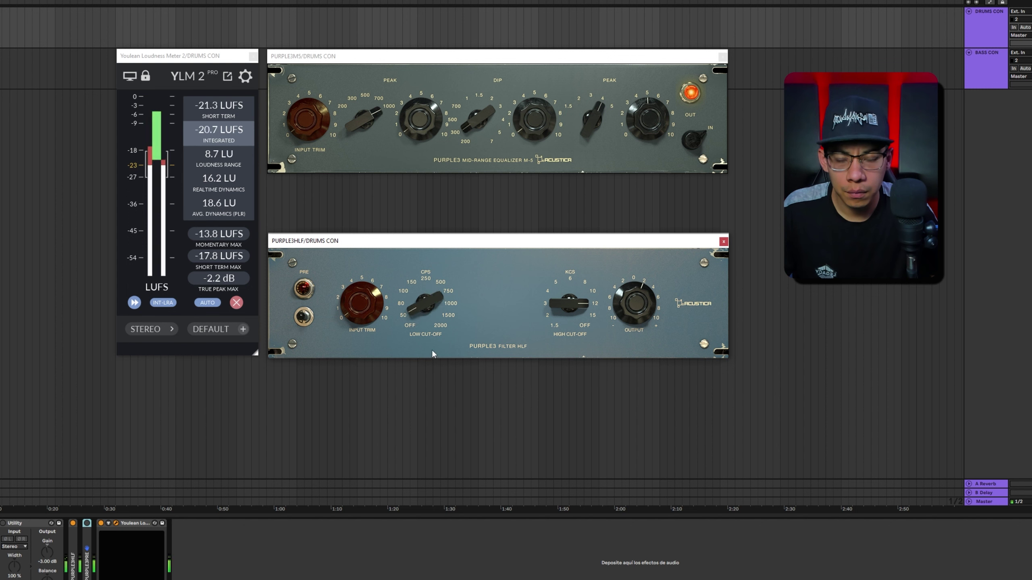
left_click_drag(581, 308, 577, 242)
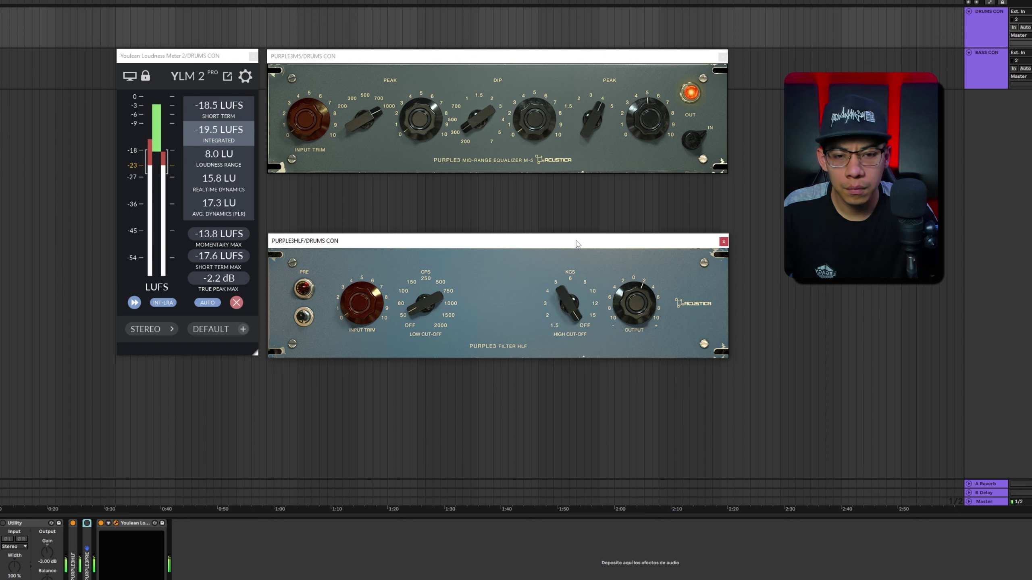
left_click(530, 401)
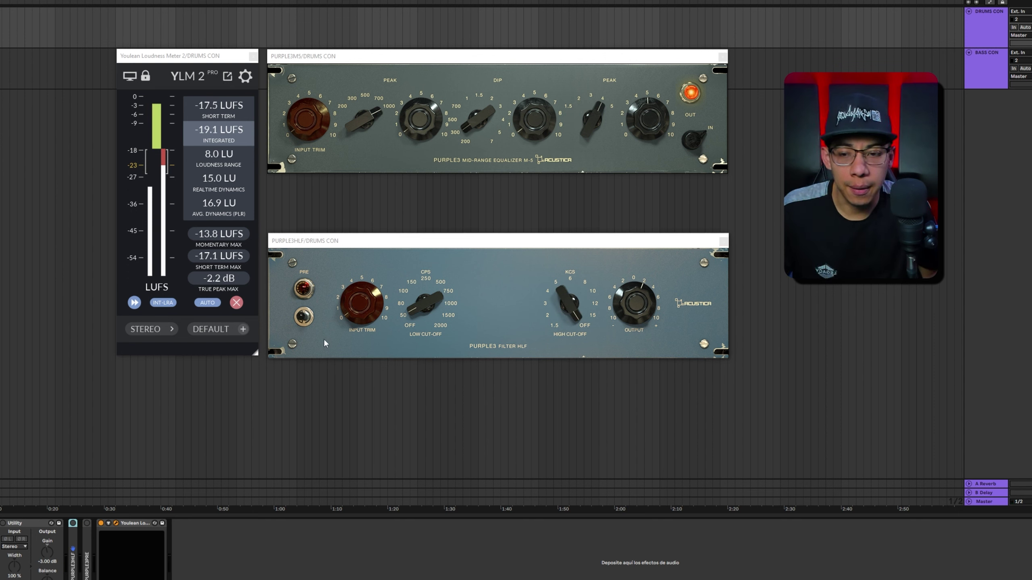
Activate the Purple3 preamp device, switch its preamp model from OFF to P-1 and play the drums
left_click(86, 542)
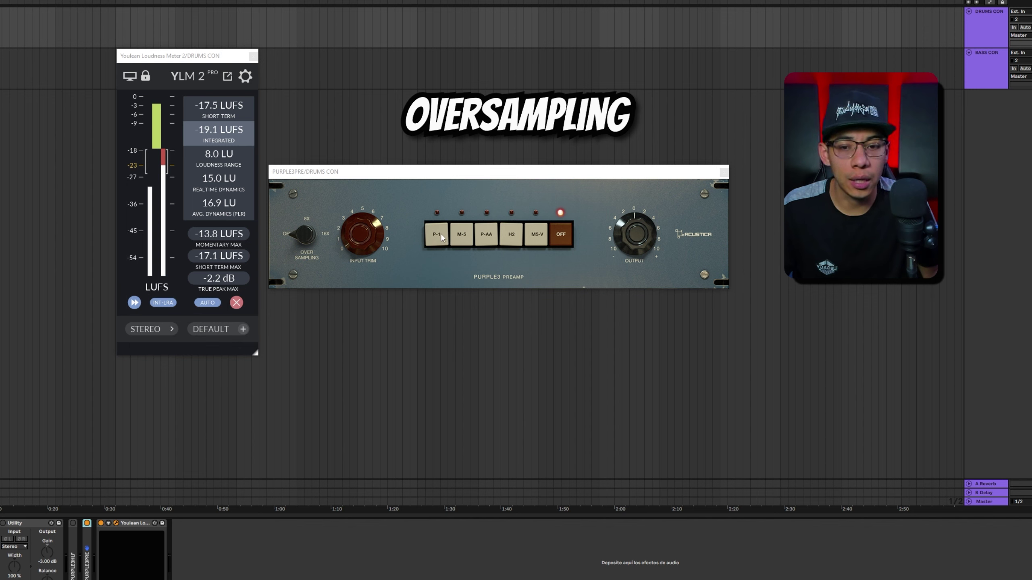
left_click(565, 237)
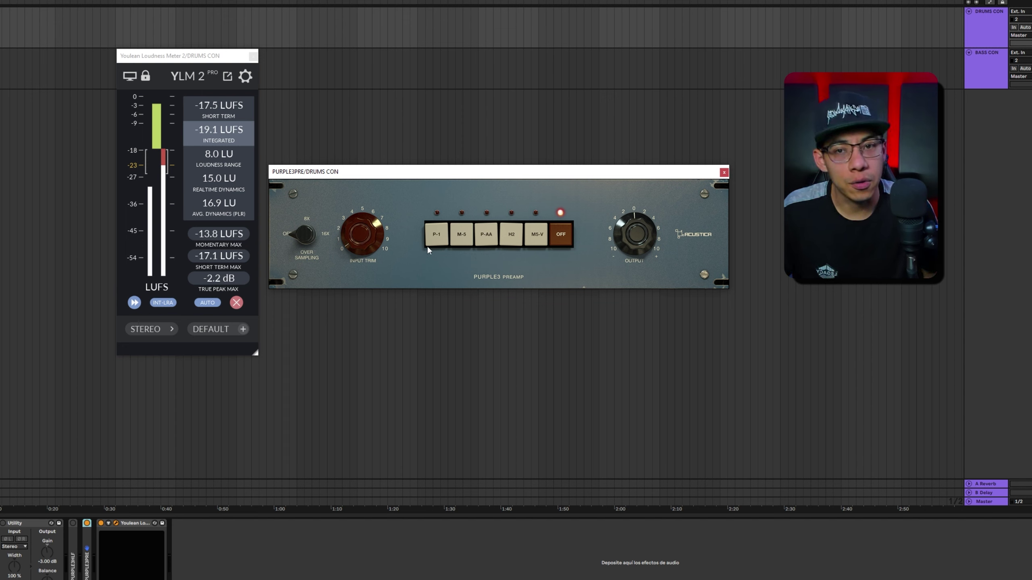
left_click(441, 240)
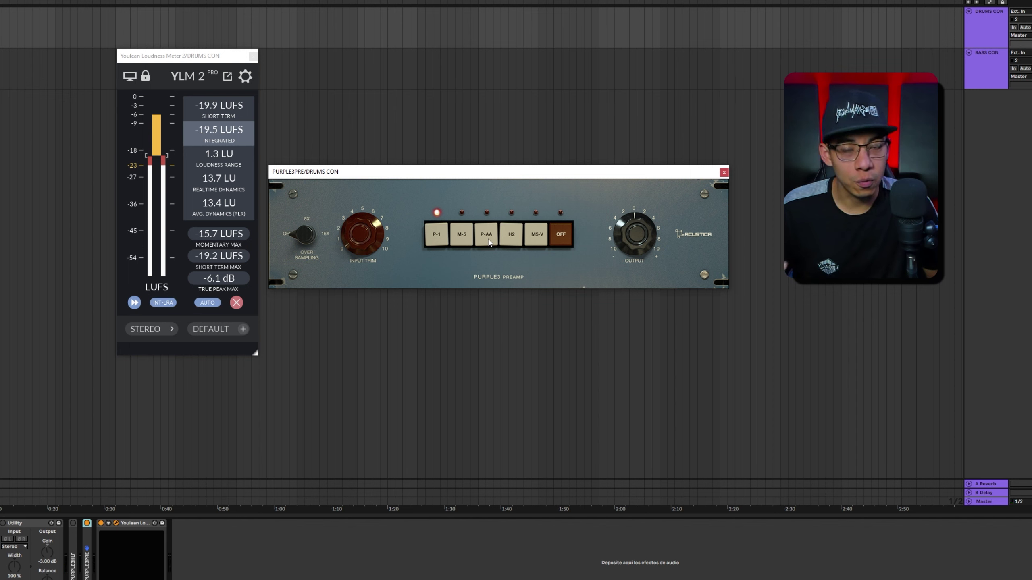
key("space")
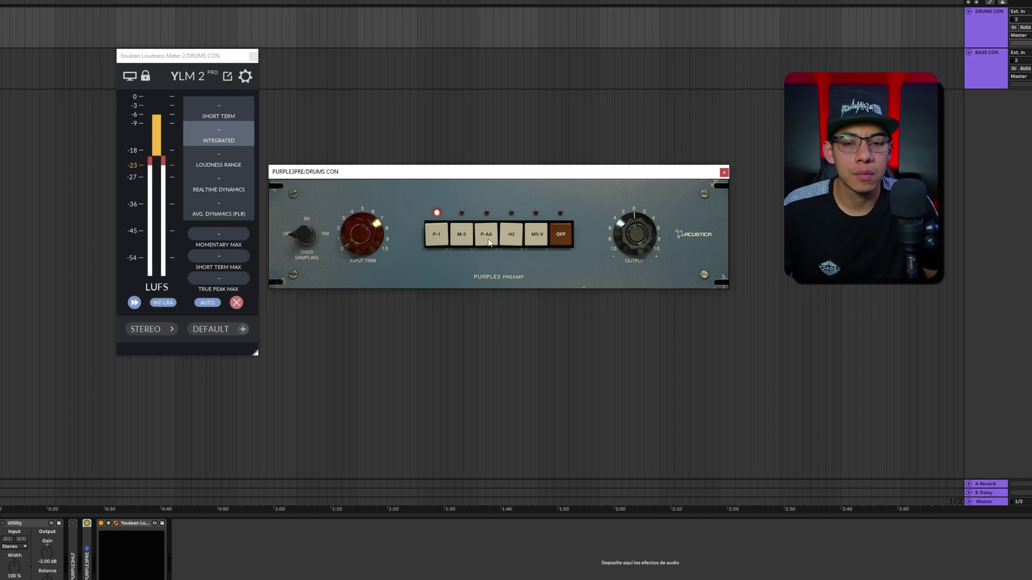